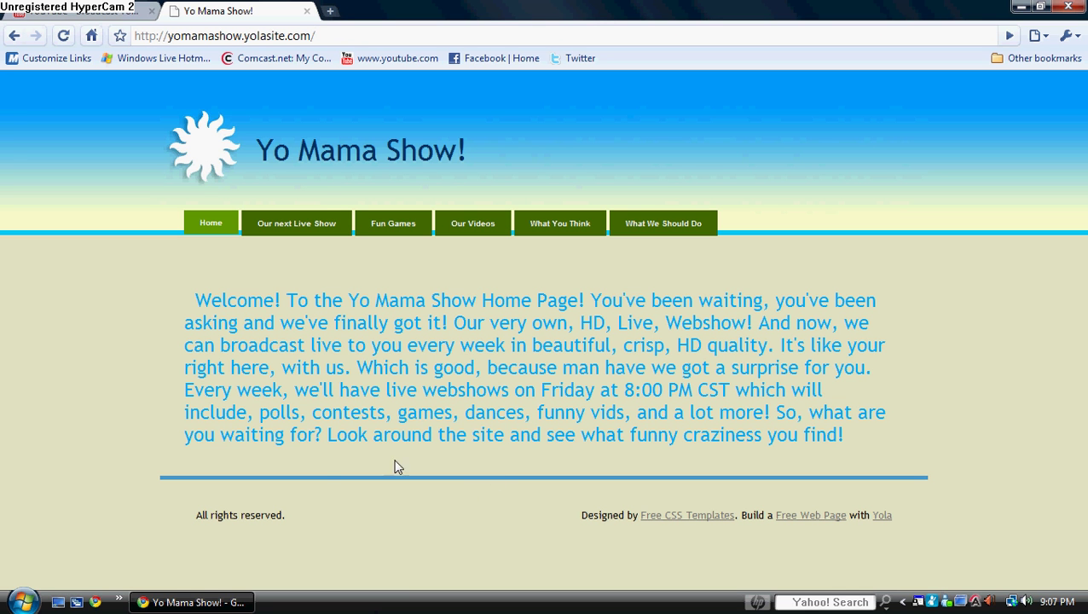
Launch WordPad from the Start menu and set the font size to 26.
click(23, 602)
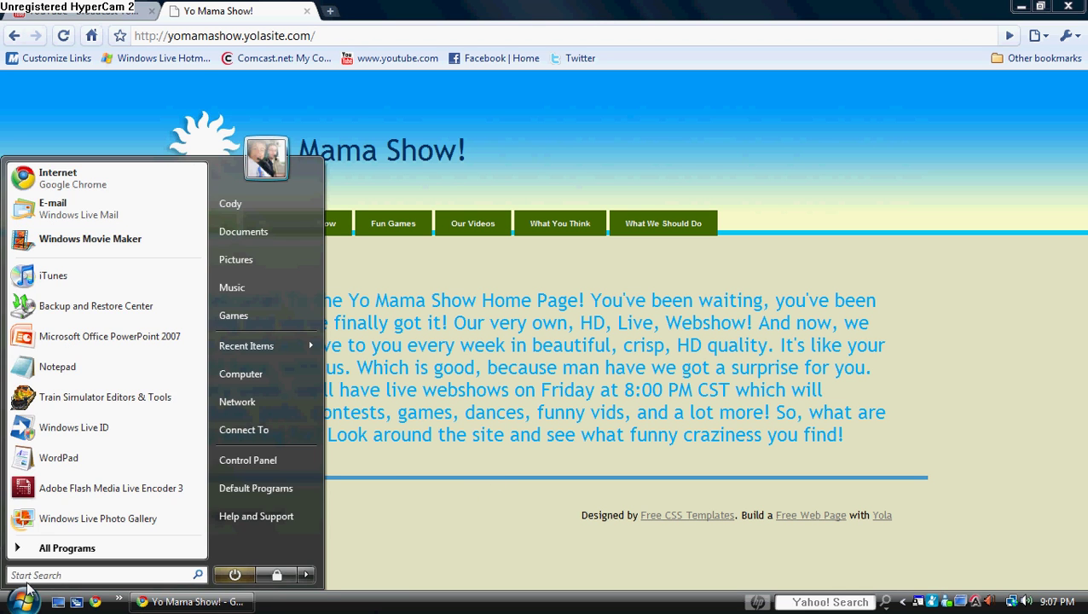
click(68, 466)
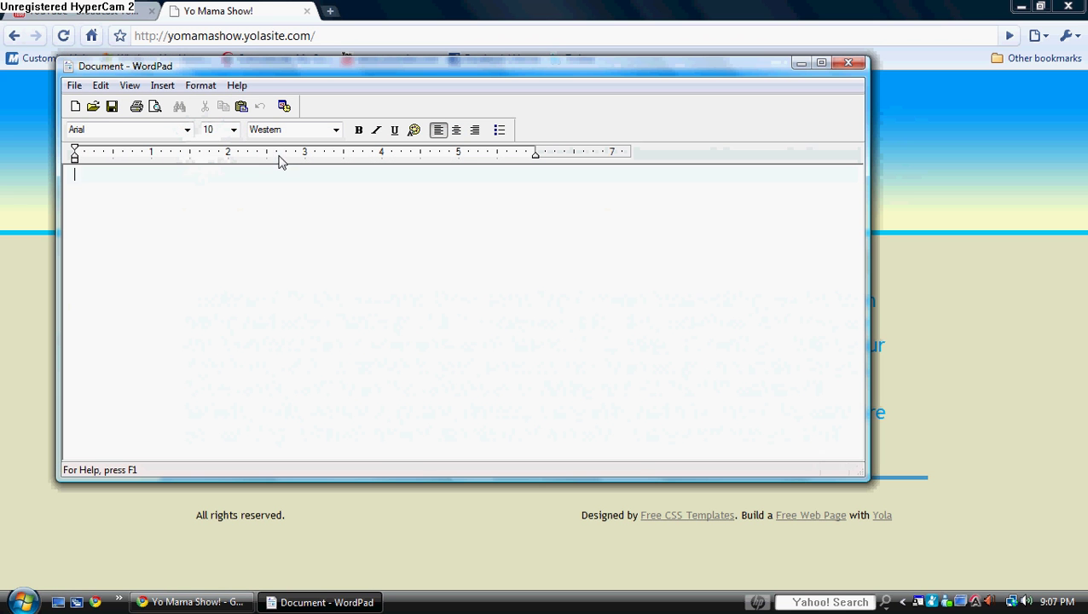
click(233, 130)
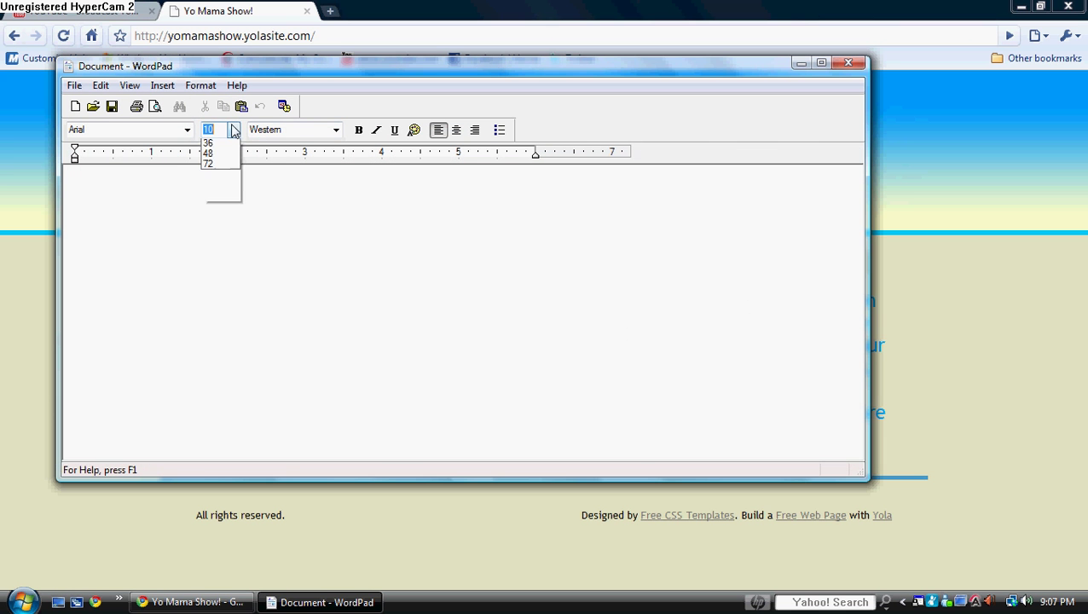
click(212, 260)
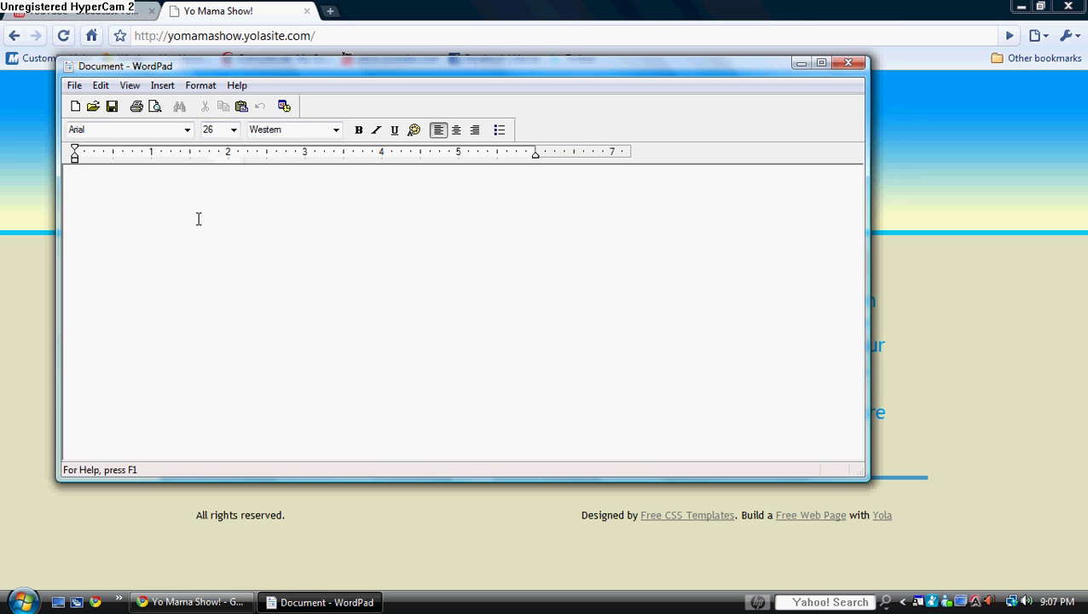
Enter subtitle number 1 with the timestamp 00:00:00,00 on the next line.
text(1)
key(Return)
text(00:00)
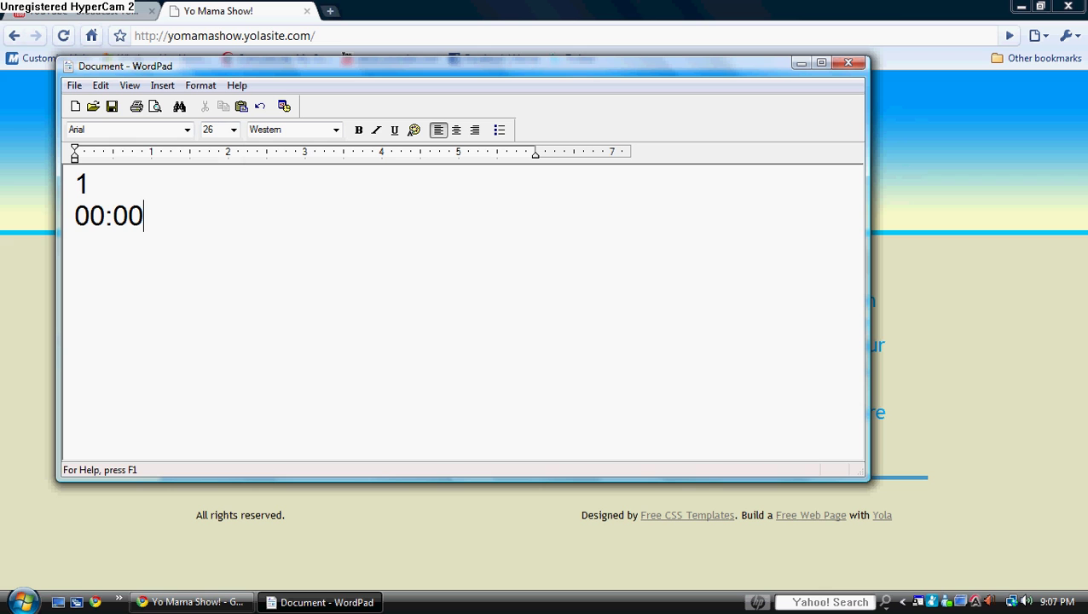
text(:00)
text(,00)
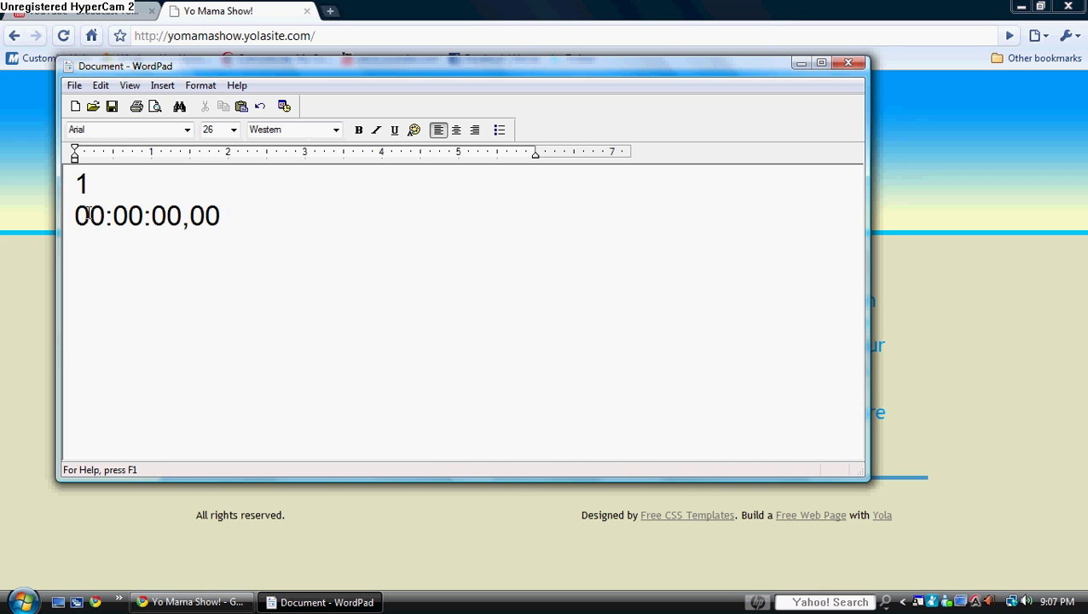
Highlight the hours, minutes, seconds and fraction digits of the timestamp in turn.
drag(76, 216, 105, 215)
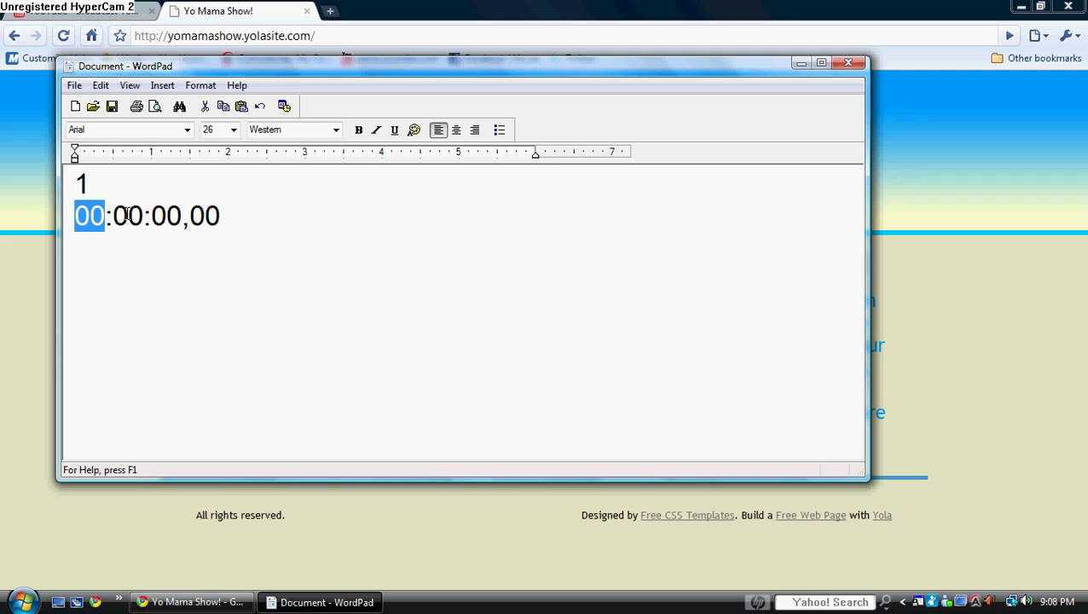
drag(190, 216, 221, 216)
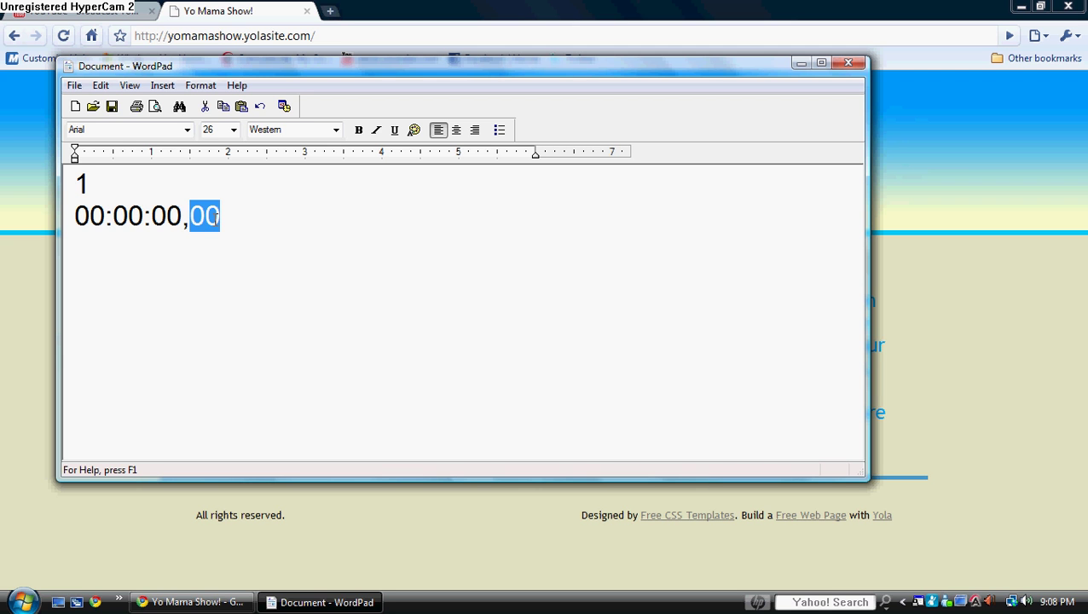
drag(151, 216, 183, 216)
drag(113, 216, 143, 216)
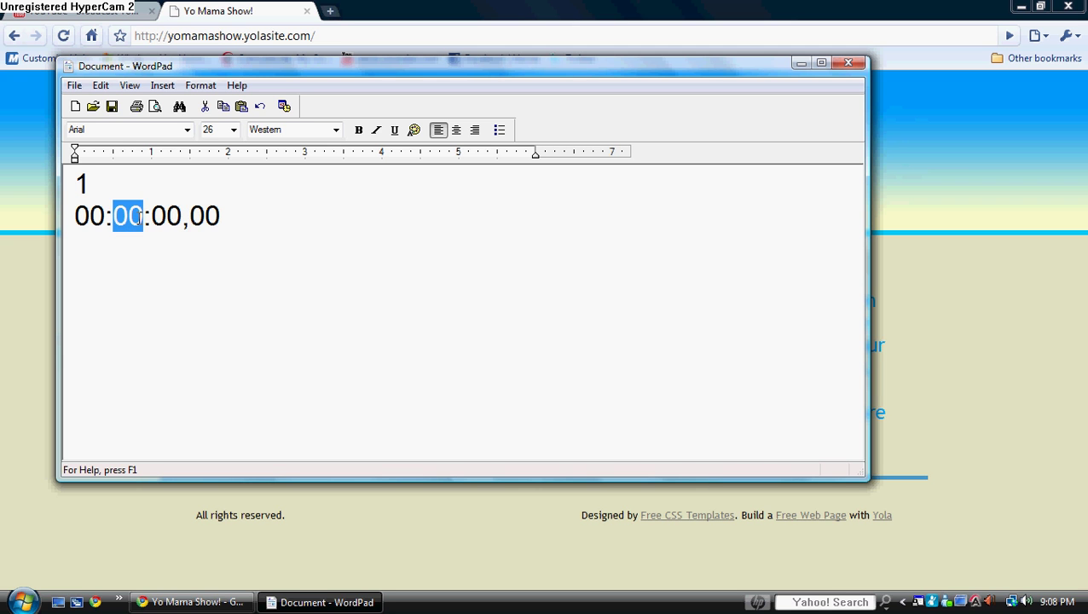
drag(75, 216, 103, 218)
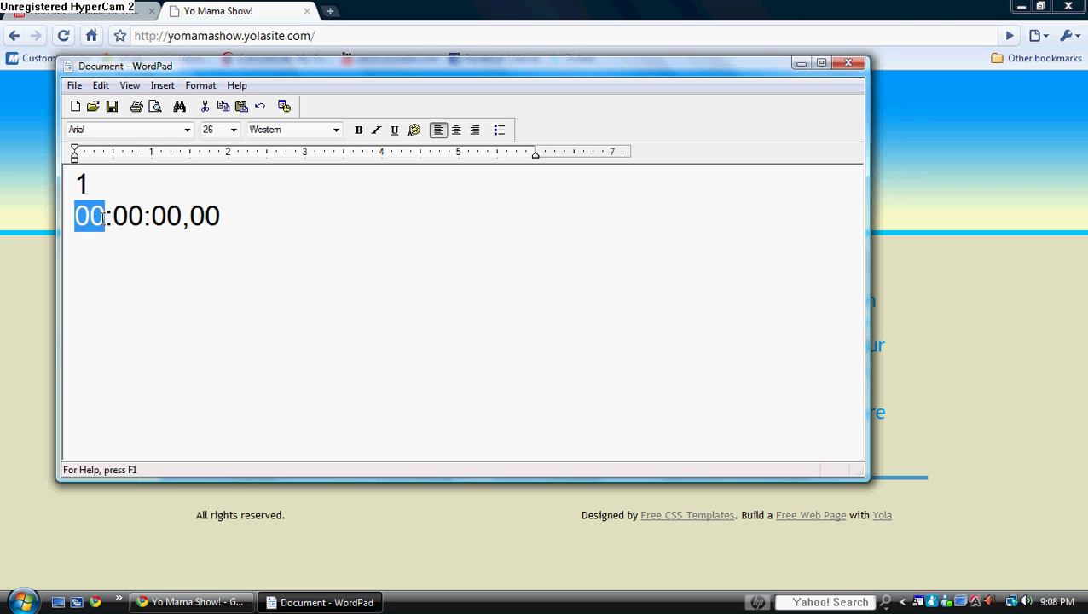
click(226, 214)
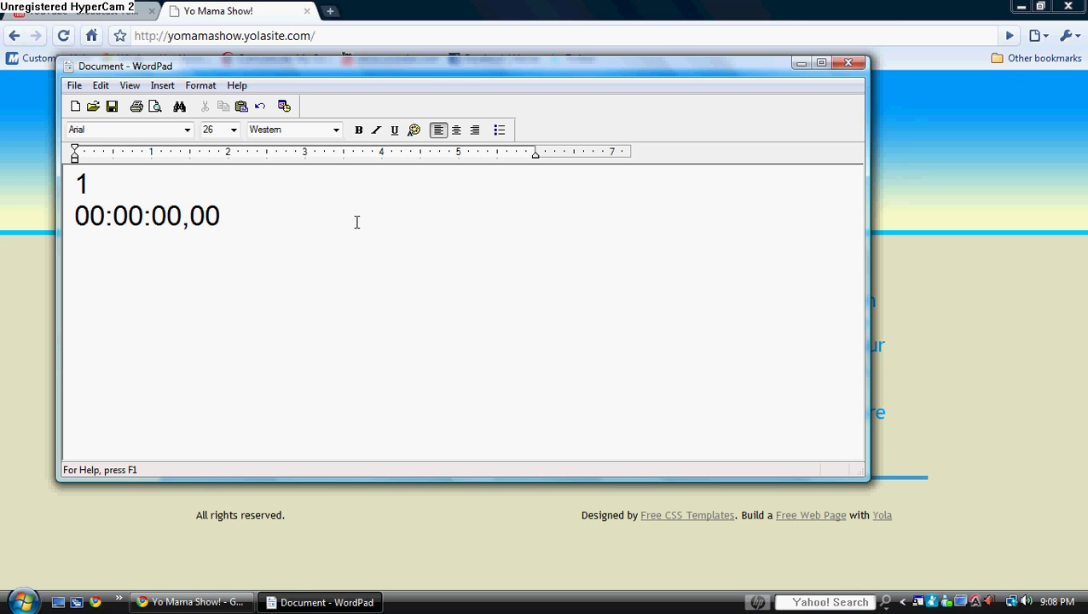
Append ' --> 00:00:09,00' to the timestamp line, correcting typos along the way.
text(b)
key(BackSpace)
text(--)
text(>)
text( 00:000)
key(BackSpace)
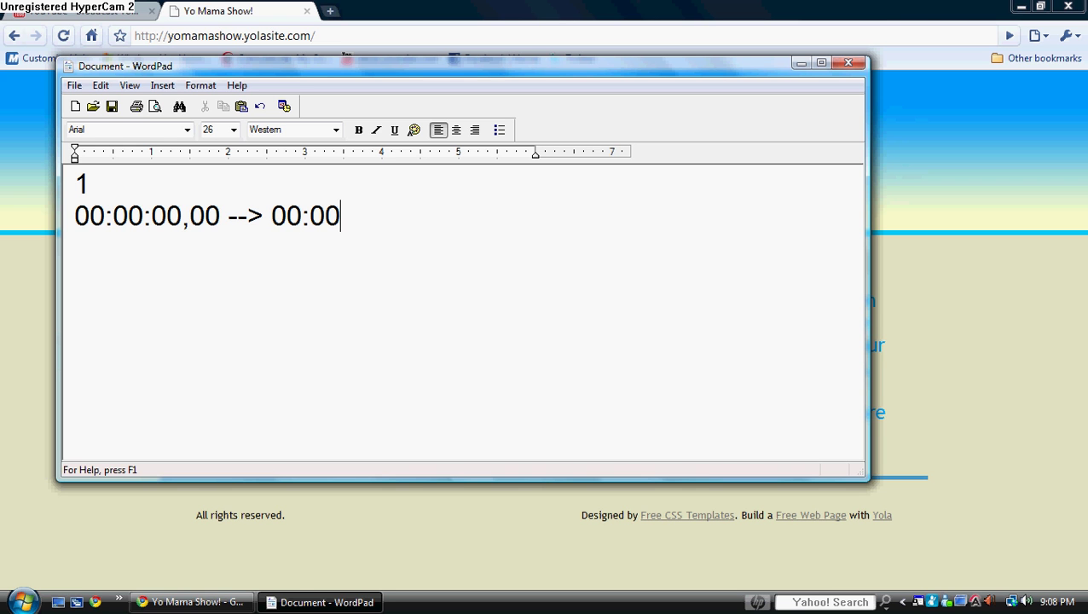
text(:00)
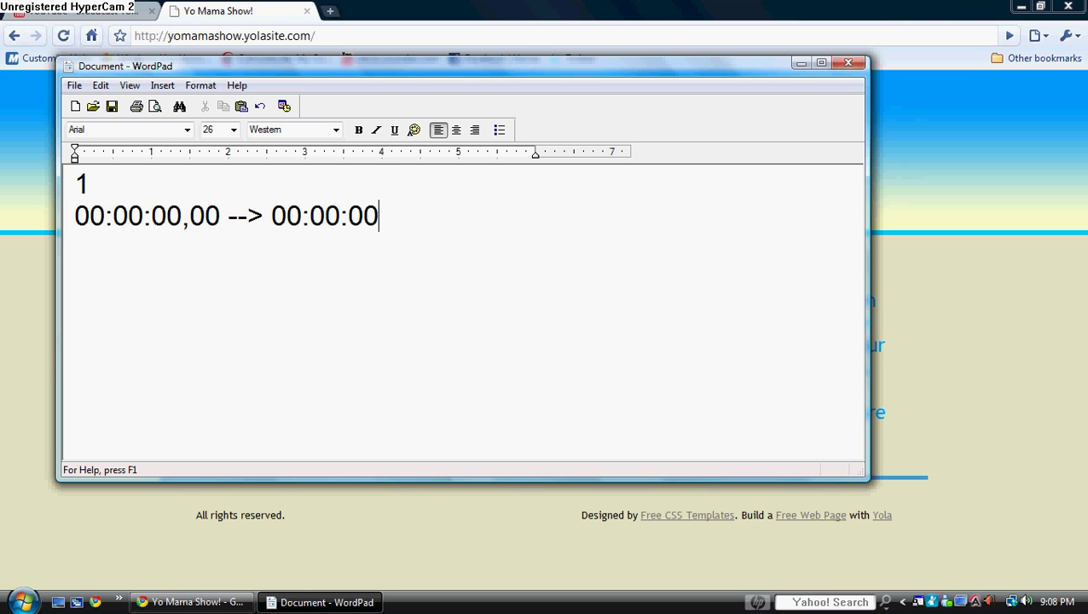
key(BackSpace)
key(BackSpace)
text(0)
text(9)
text(:)
text(,)
key(BackSpace)
key(BackSpace)
text(,00)
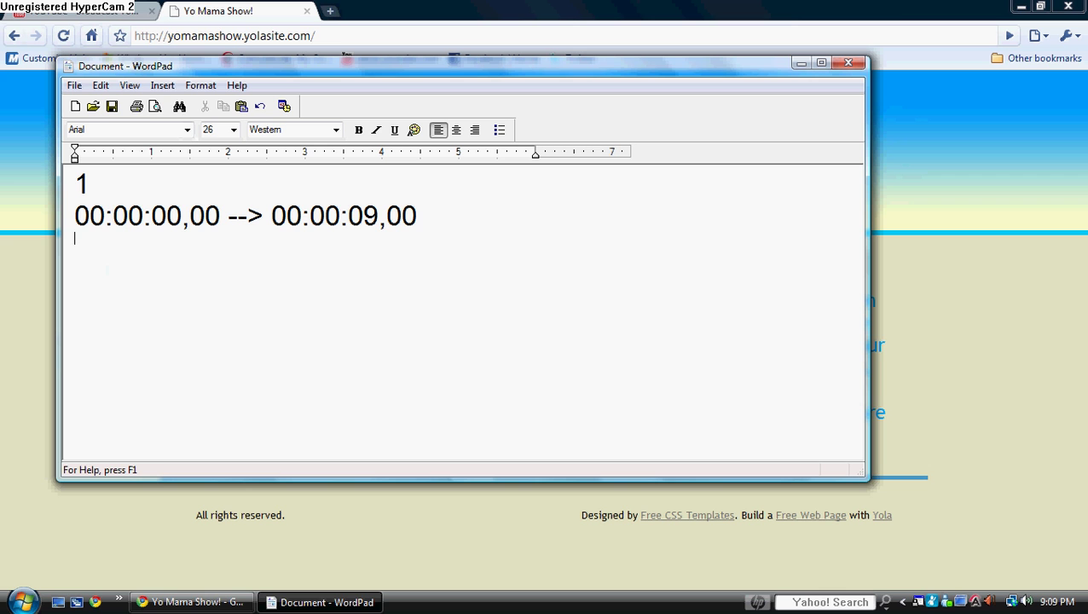
Add the caption line 'Hello, welcome to my video!' beneath the timing, fixing 'vieo'.
key(Return)
text(Hel)
text(lo, w)
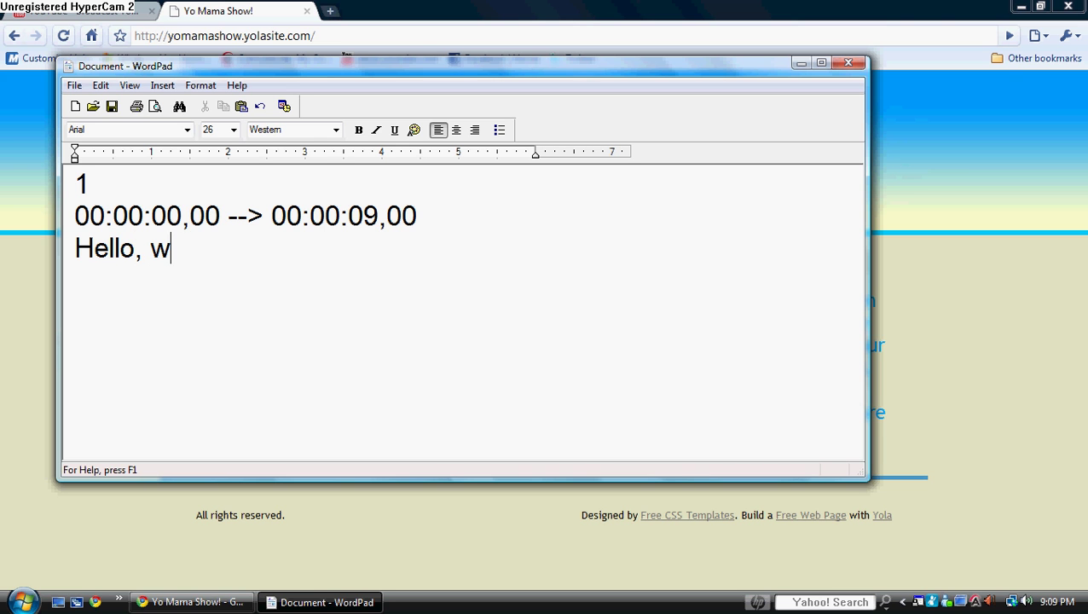
text(elcome to my )
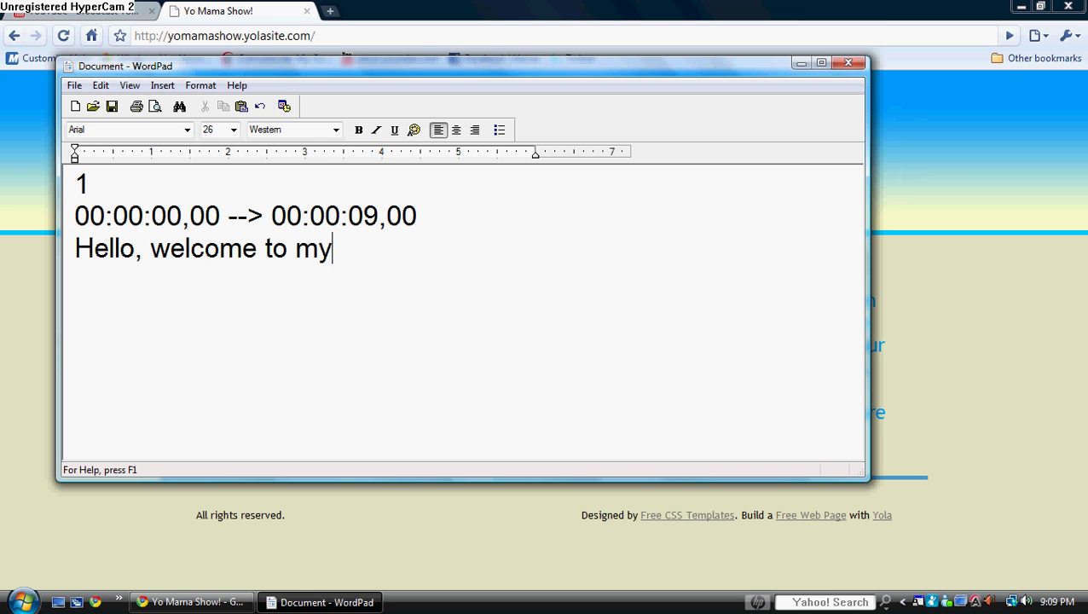
text(vieo)
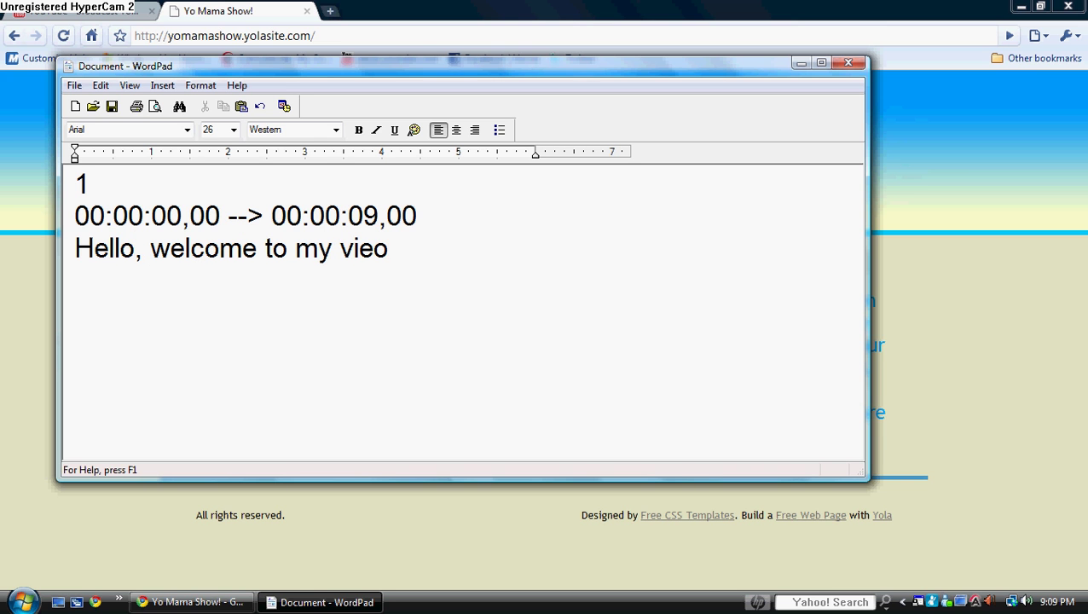
key(BackSpace)
key(BackSpace)
text(d)
text(eo!)
Add entry 2 timed 00:00:09,50 --> 00:00:15,00, then close WordPad discarding changes.
text(2)
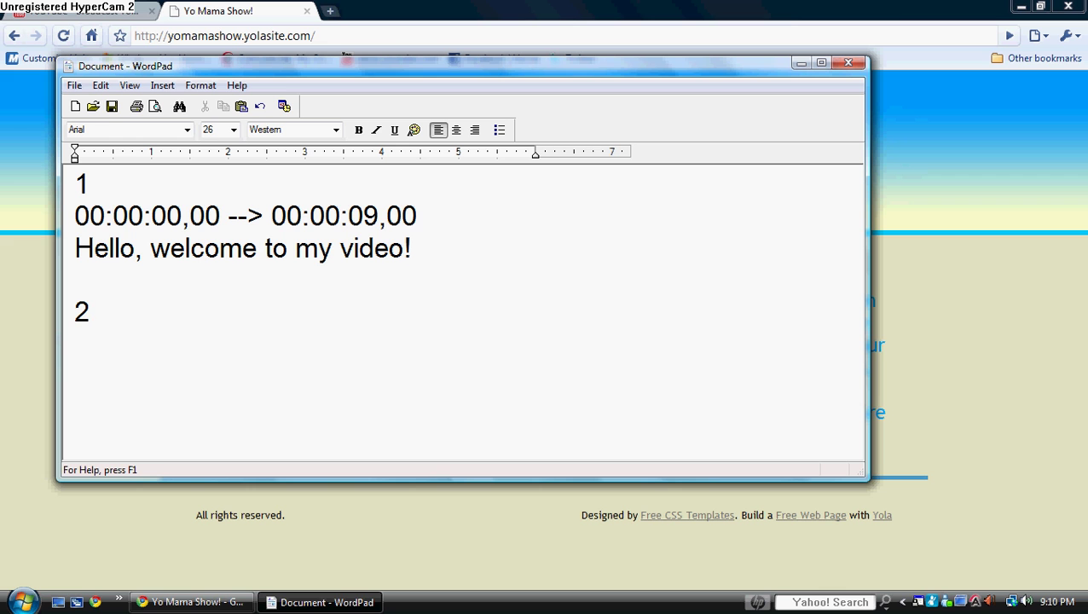
key(Return)
text(00:00:)
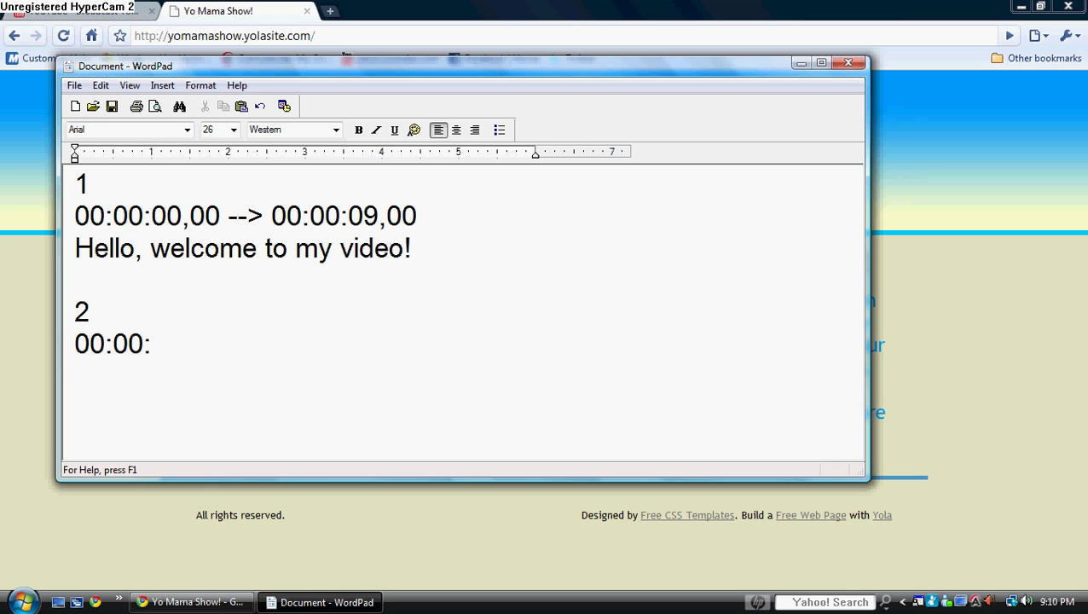
text(09,)
text(50)
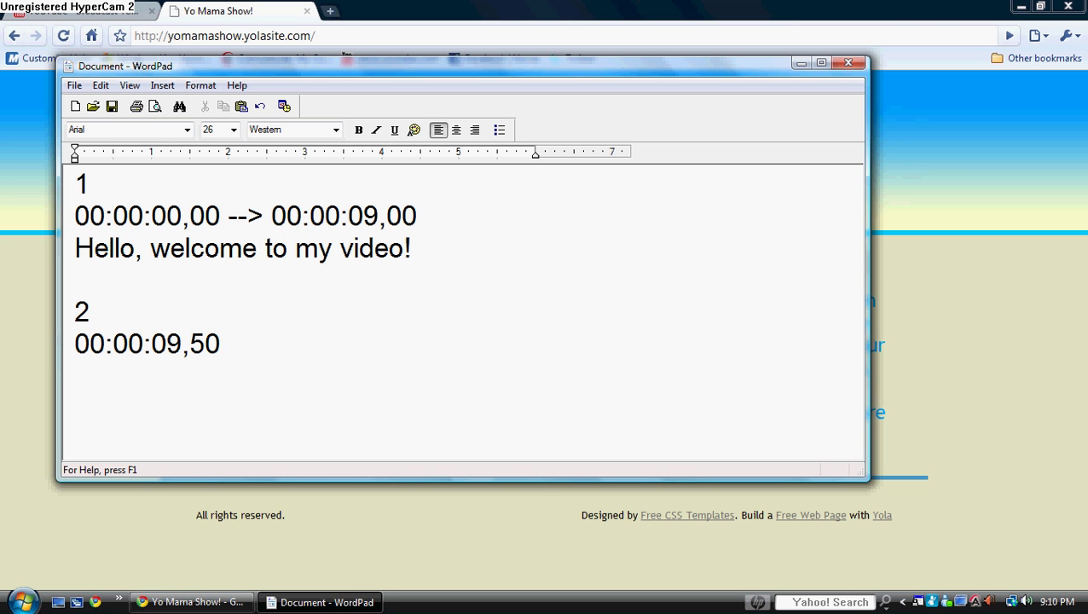
text( --> )
text(00:00)
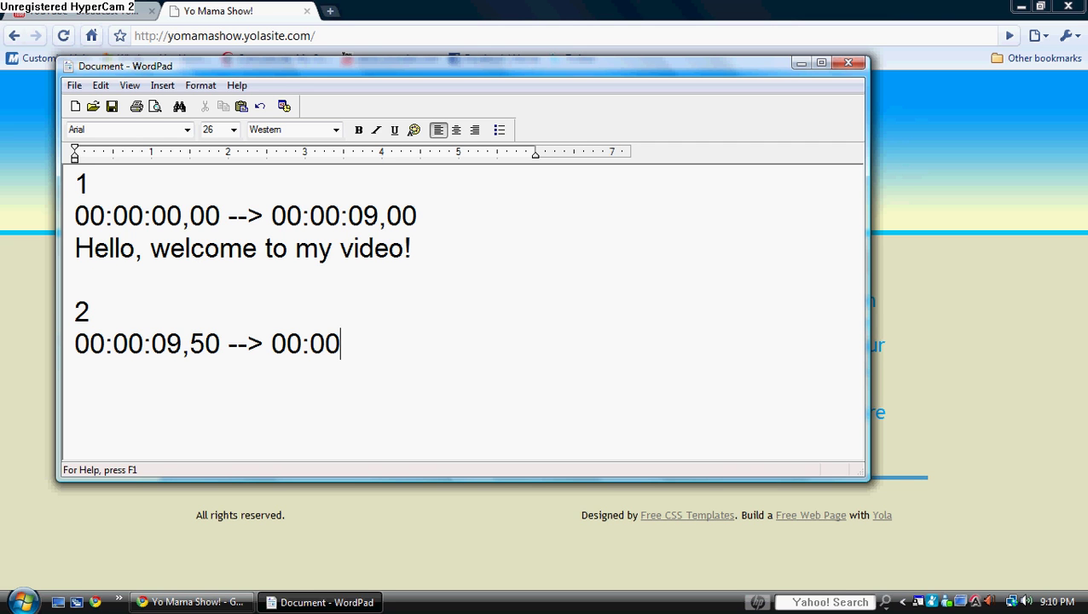
text(:)
text(15)
text(:)
text(,00)
key(BackSpace)
key(BackSpace)
key(BackSpace)
key(BackSpace)
text(,00)
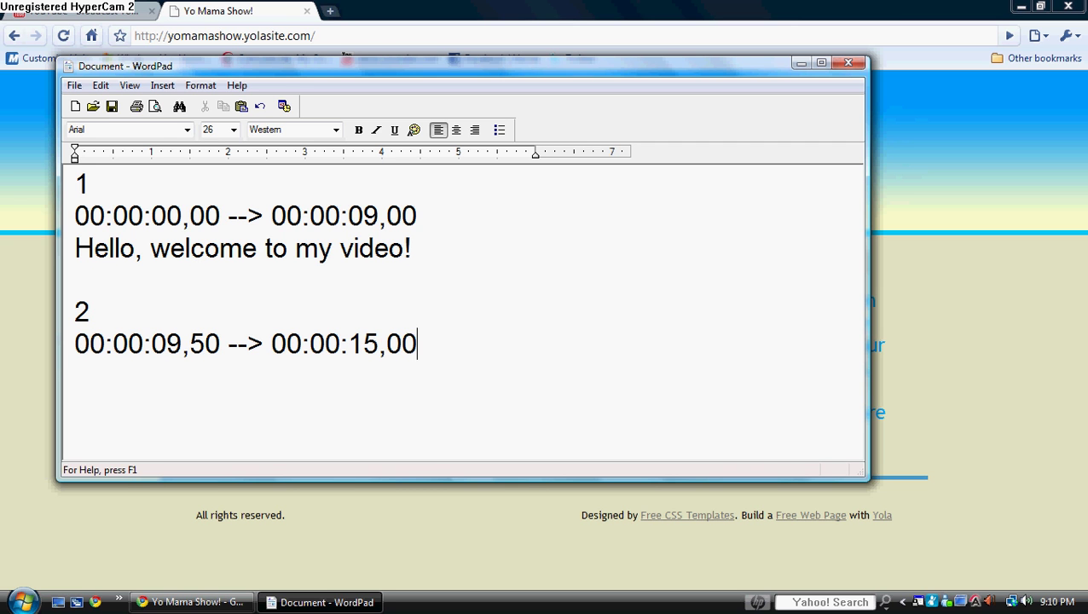
key(Return)
click(849, 65)
click(517, 281)
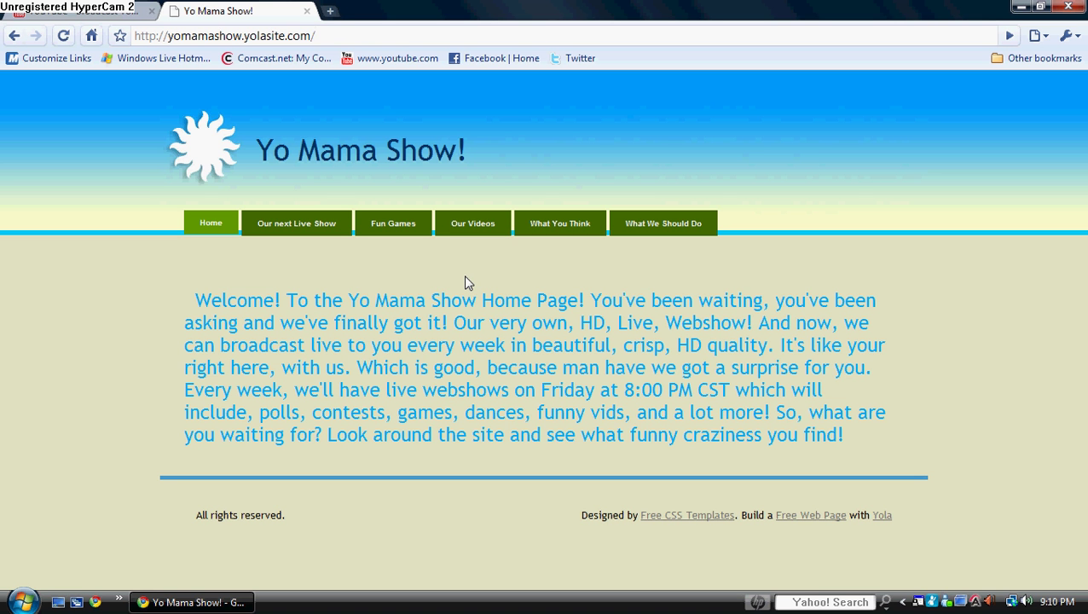
Close the Yo Mama Show tab and reach My New Webcam!'s Captions and Subtitles page.
click(307, 11)
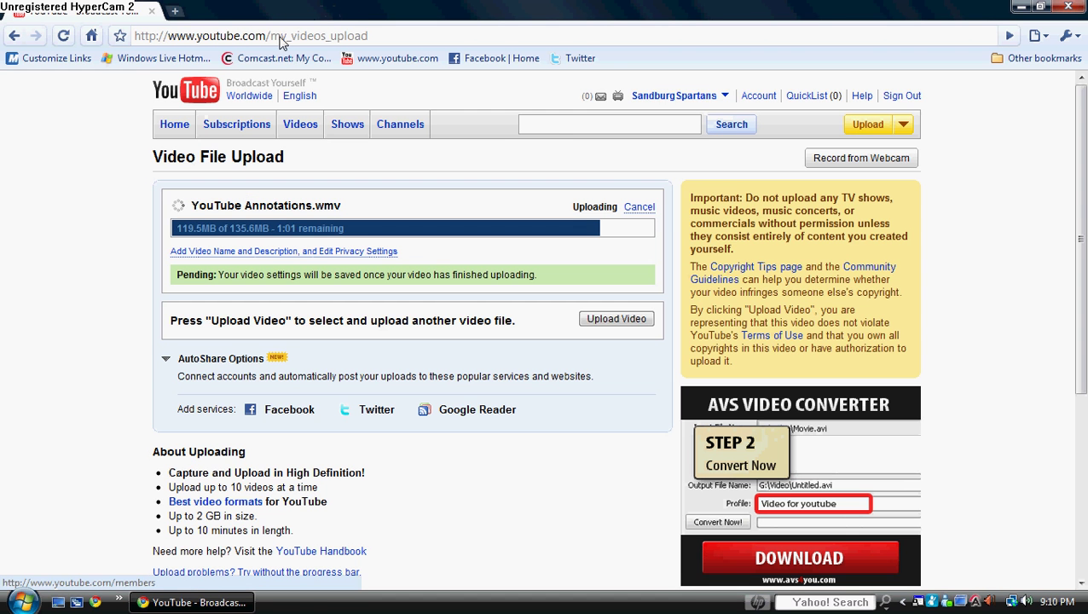
click(174, 11)
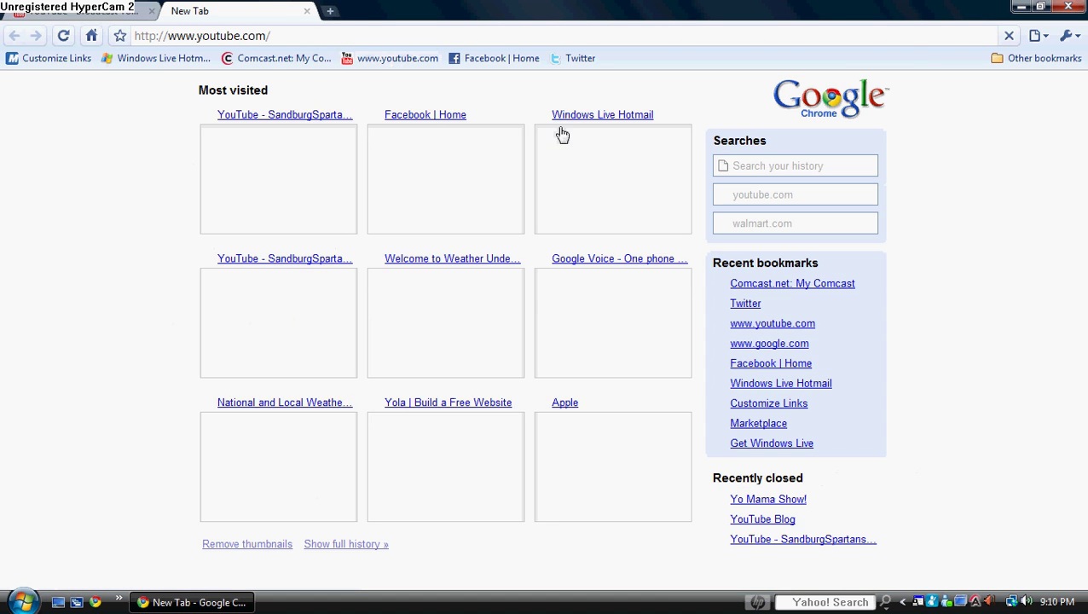
click(328, 282)
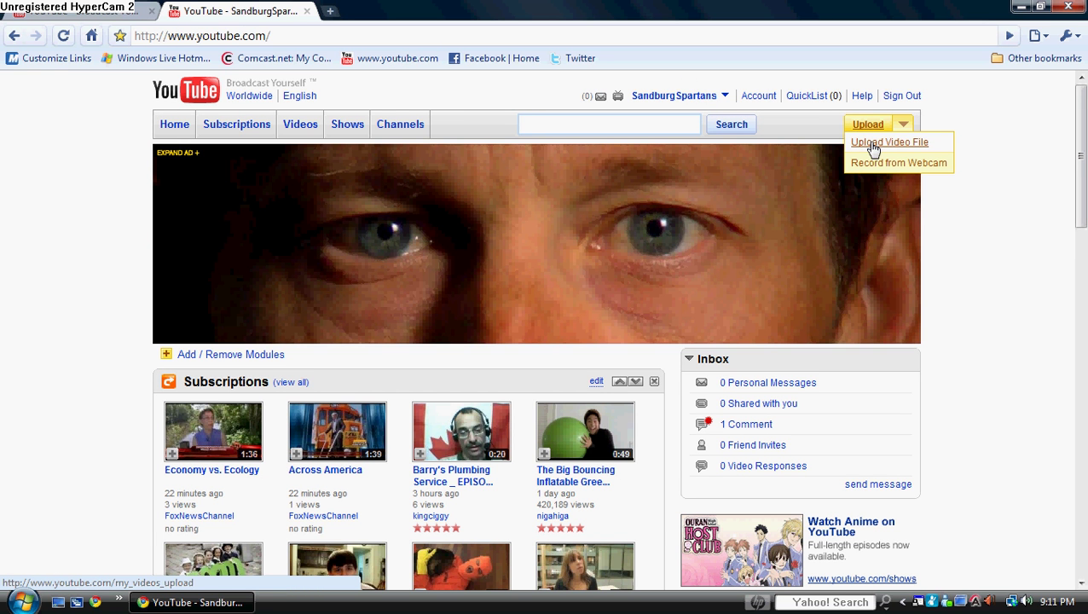
mouse_move(678, 96)
click(704, 109)
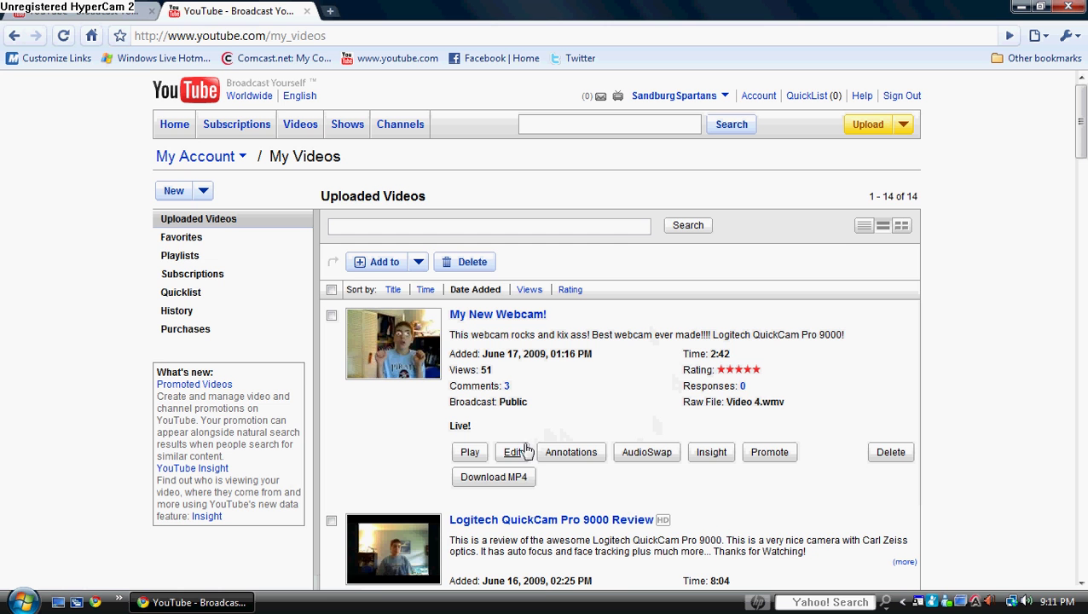
click(515, 451)
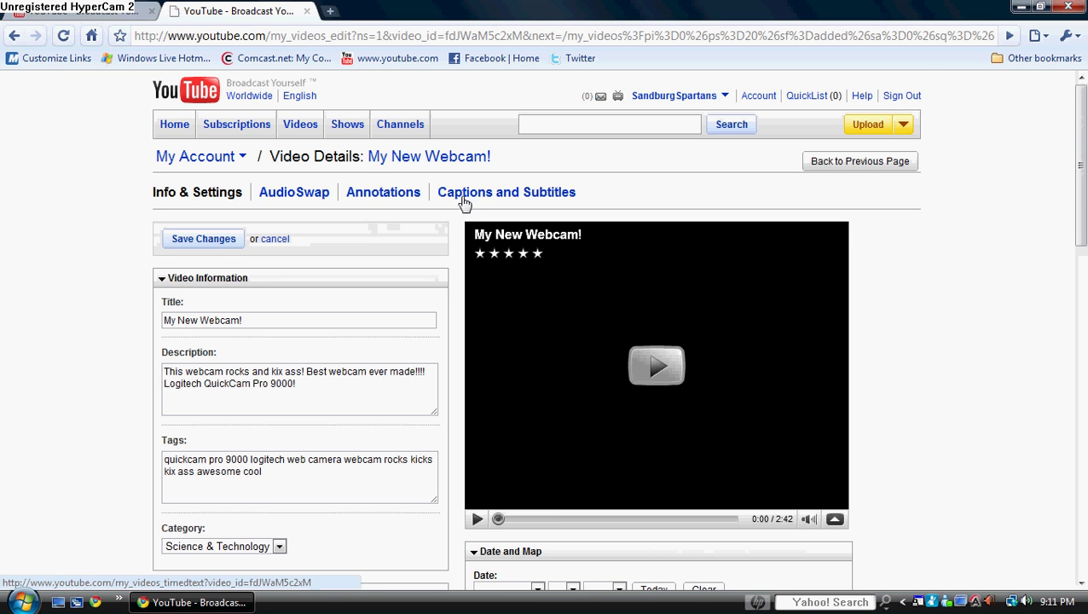
click(468, 201)
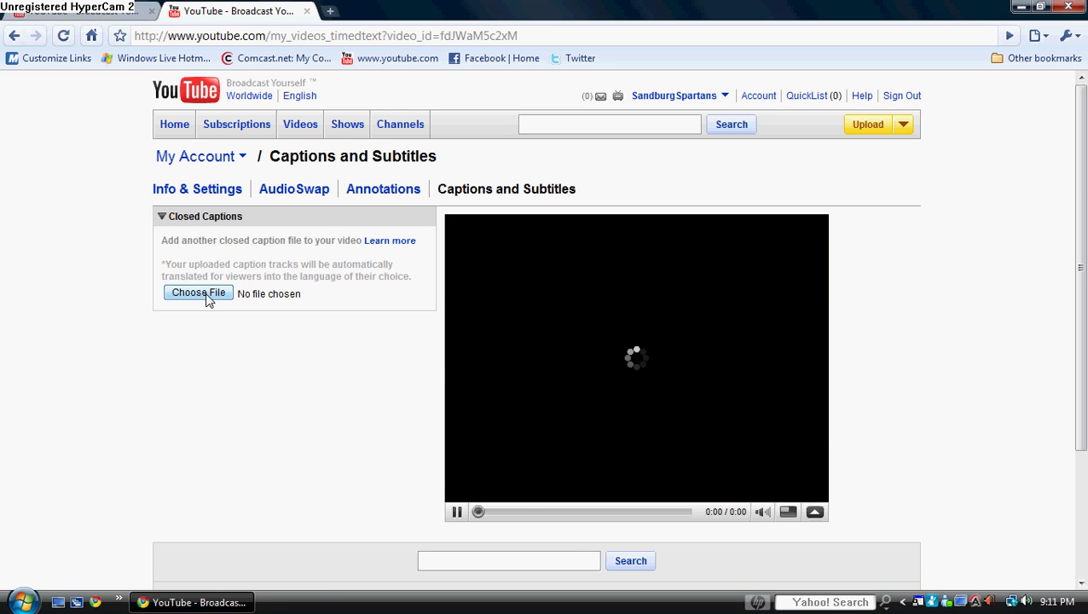
key(super)
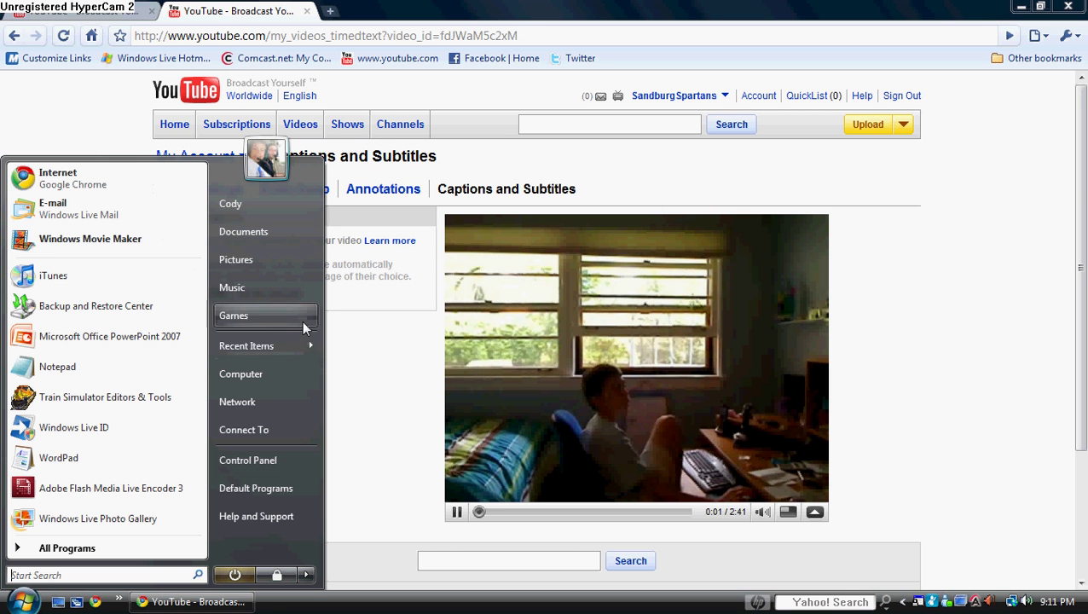
click(433, 454)
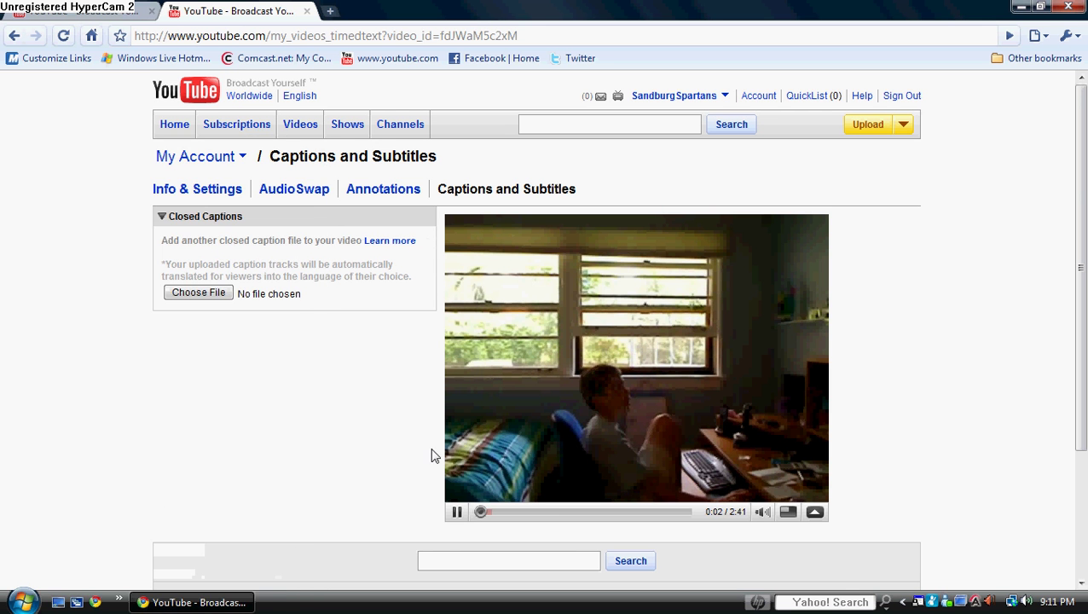
click(457, 513)
key(super)
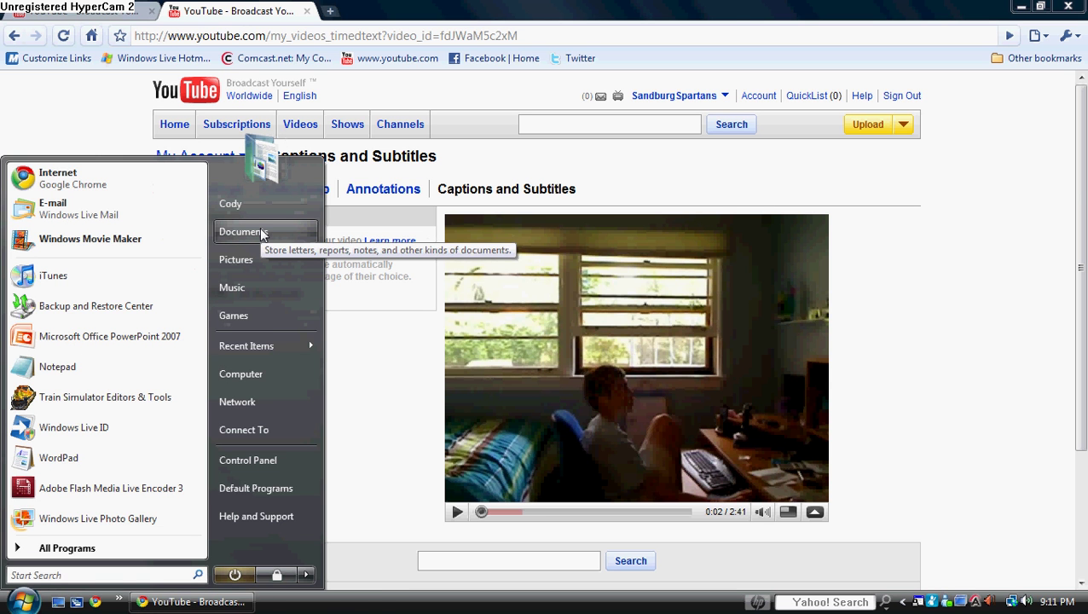
click(261, 233)
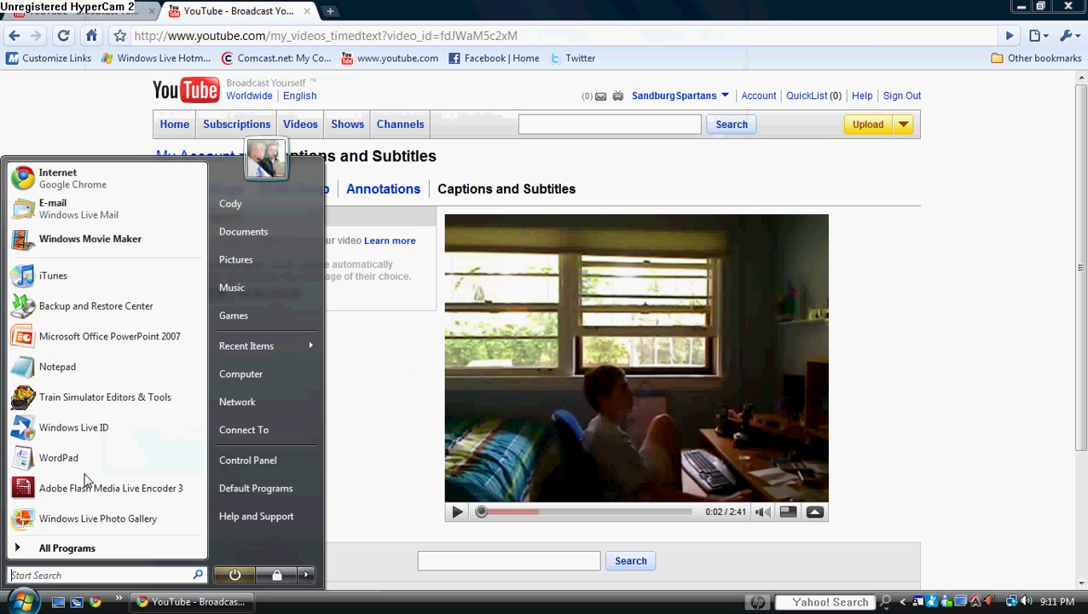
click(68, 458)
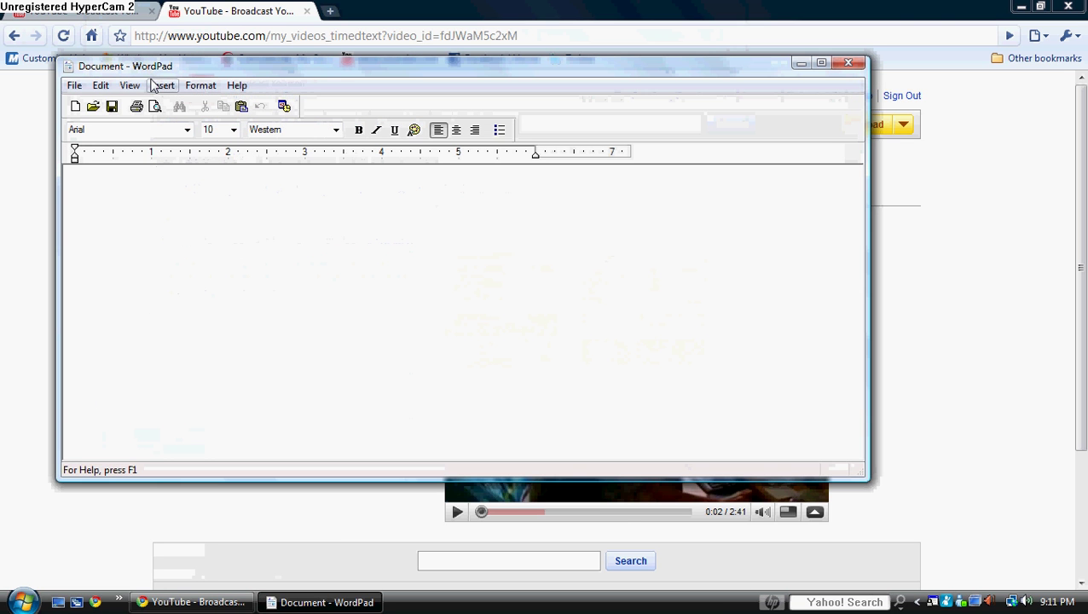
key(ctrl+s)
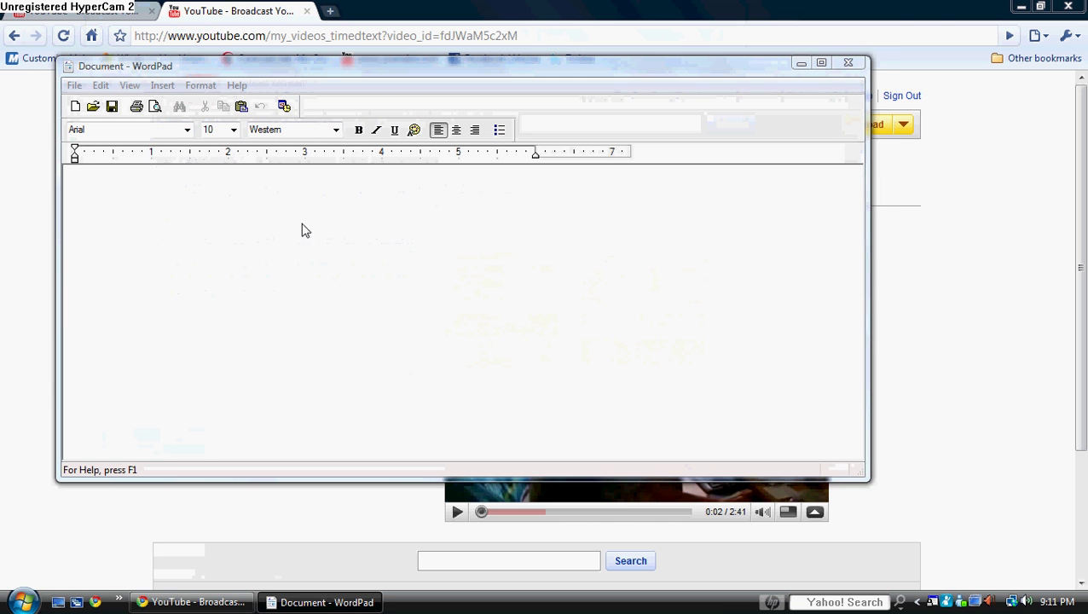
key(BackSpace)
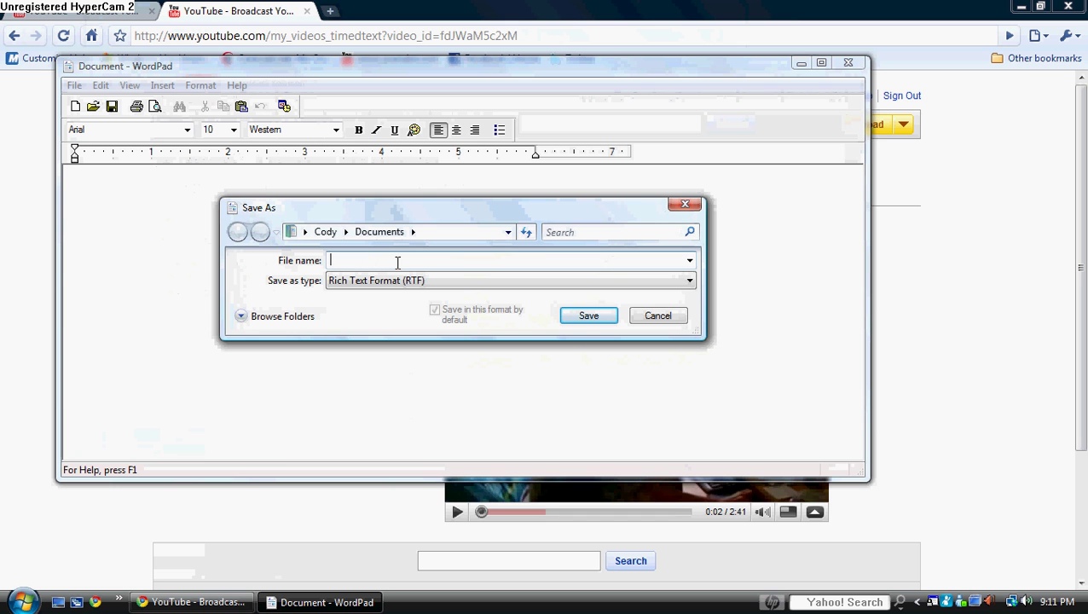
text(Caption.srt)
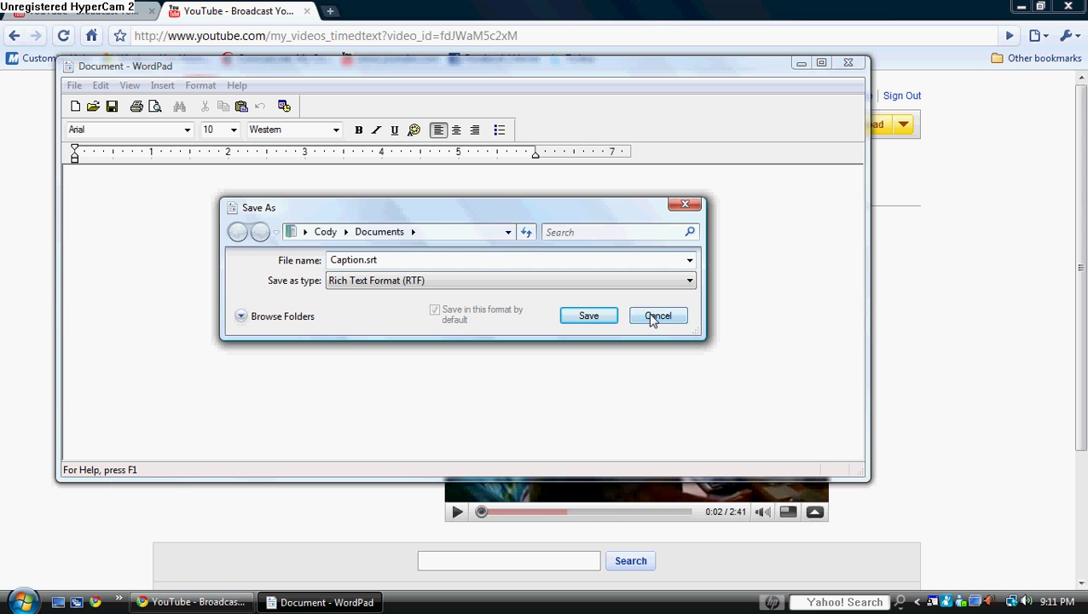
click(654, 317)
click(850, 64)
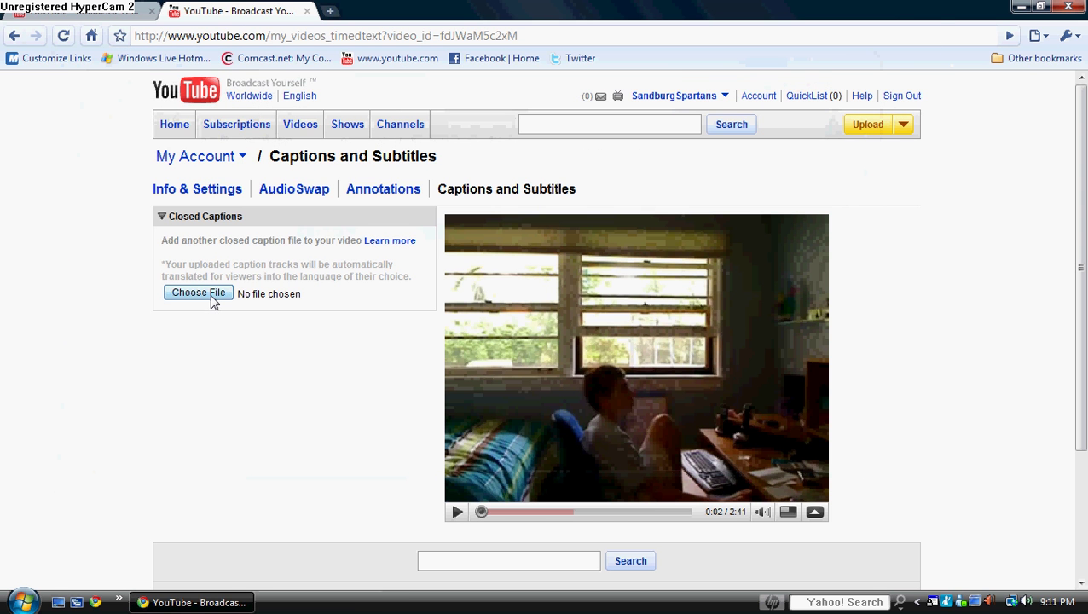
Choose 'This is a Subtitle.srt.txt' from Documents as the captions file.
click(199, 293)
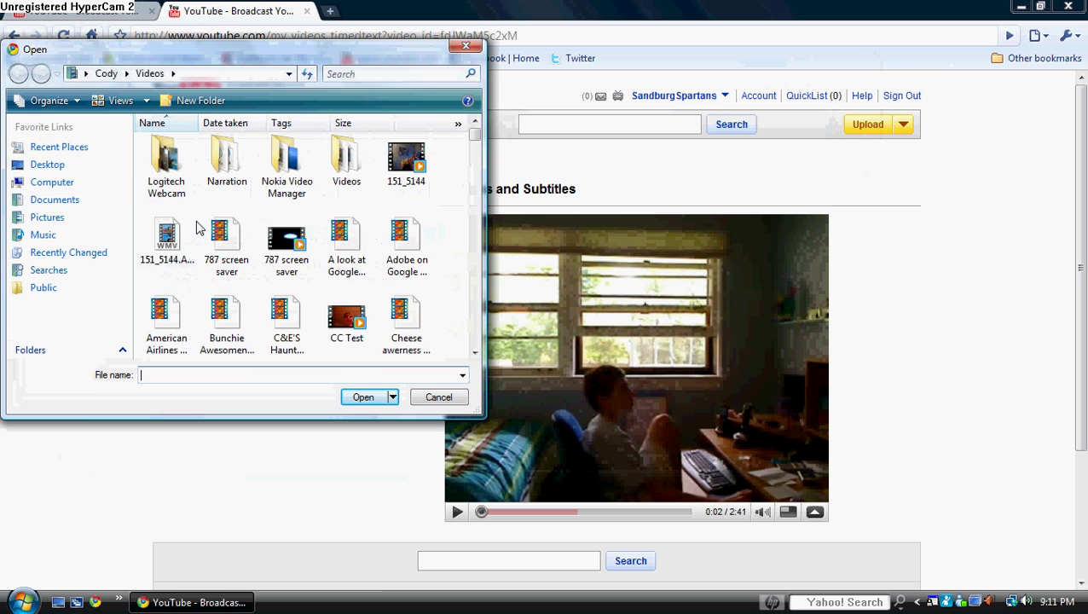
click(49, 202)
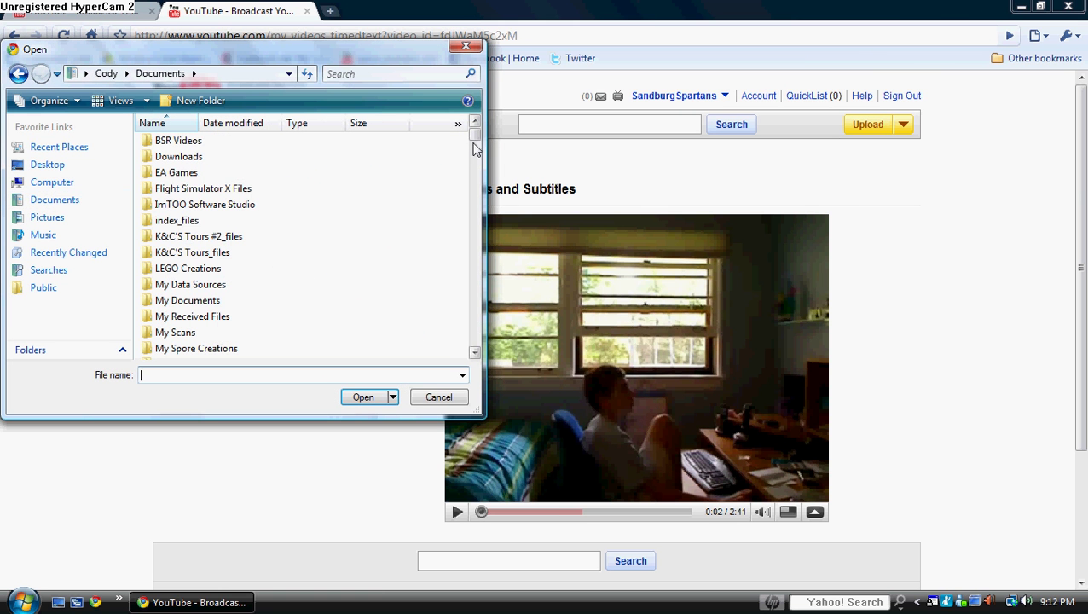
drag(473, 143, 474, 327)
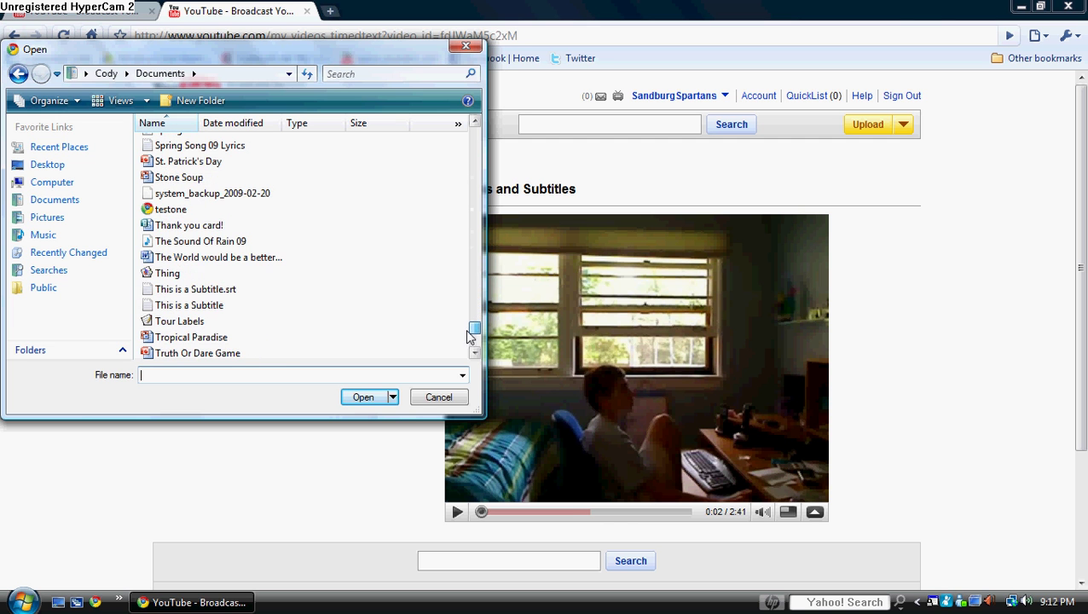
double_click(244, 292)
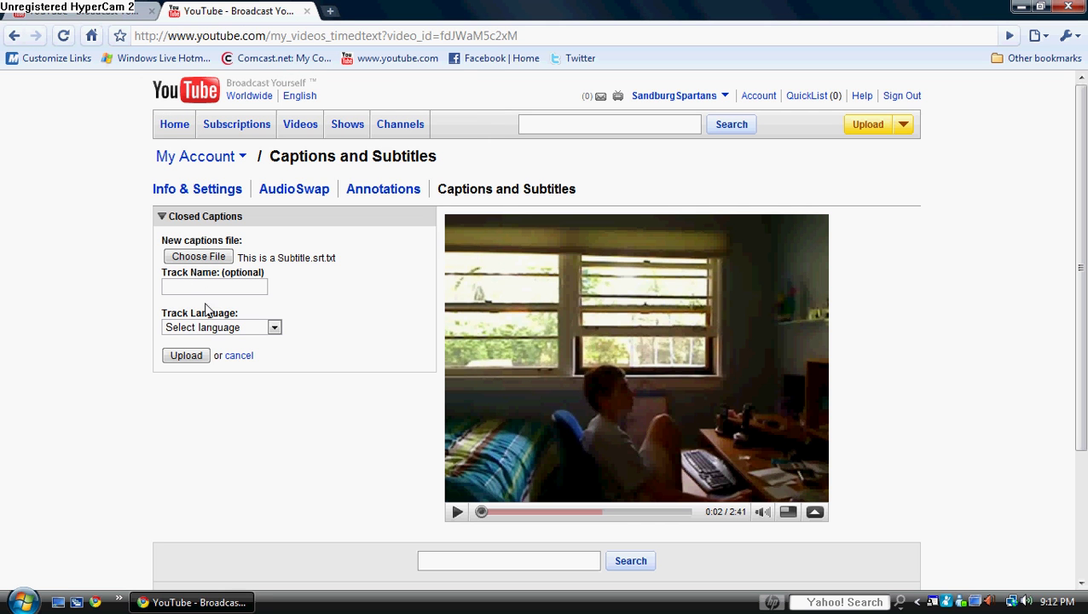
Leave the track language unset, cancel the caption upload and go to YouTube's home page.
click(228, 330)
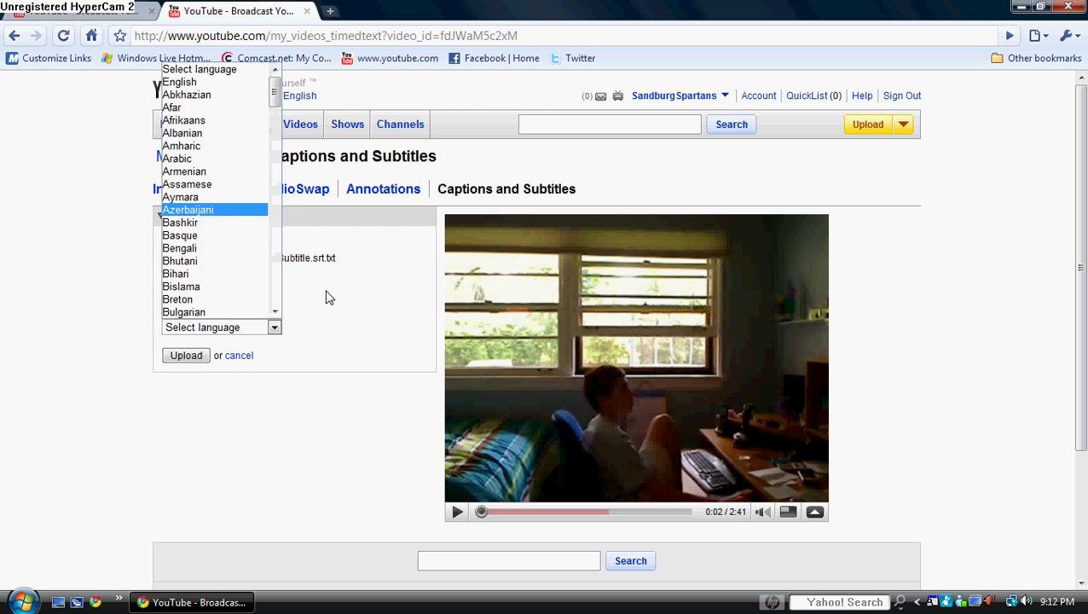
click(325, 302)
click(239, 355)
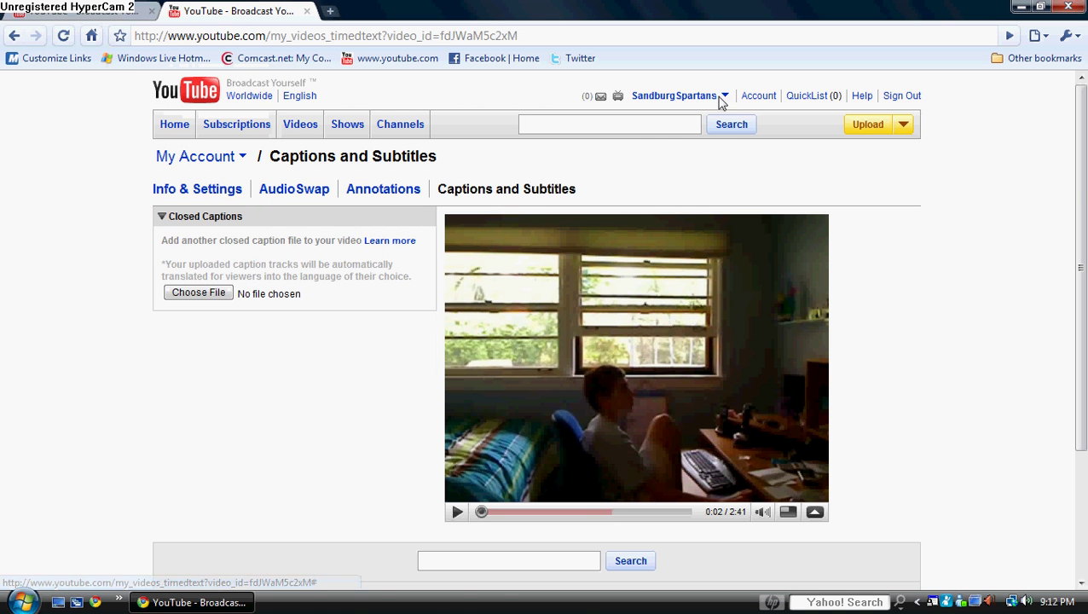
click(204, 92)
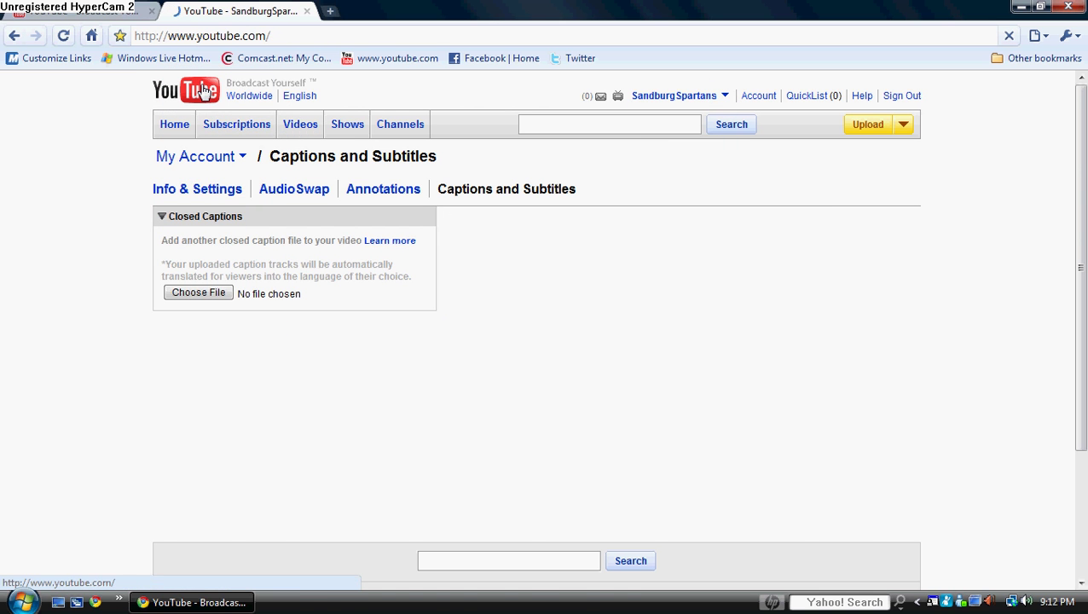